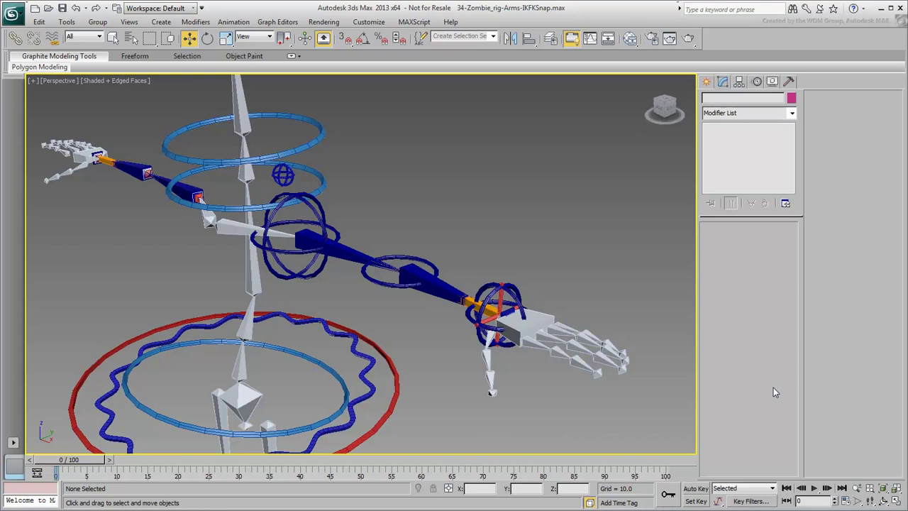
- Move zombie_l_Hand_IK_ctrl down to the base ring so the arm bends
{"action": "left_click", "coordinate": [505, 312]}
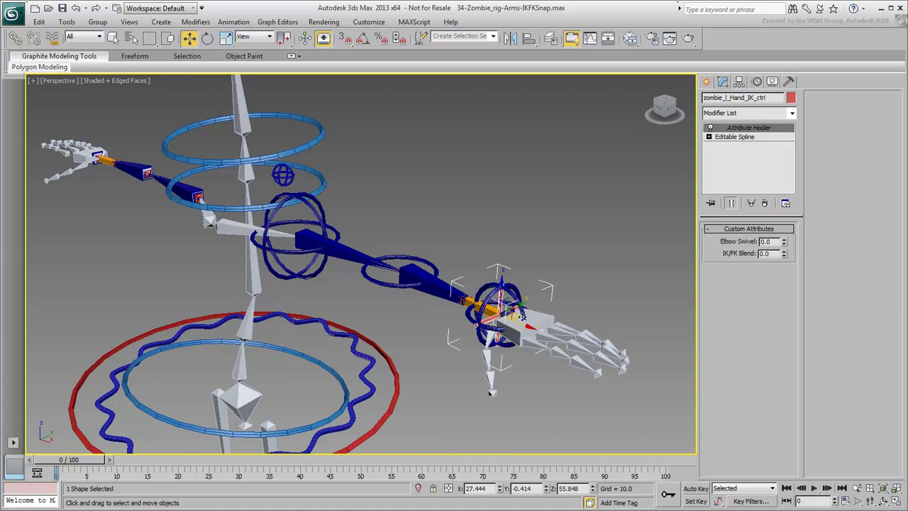
{"action": "left_click_drag", "start_coordinate": [505, 312], "coordinate": [266, 327]}
{"action": "key", "text": "e"}
{"action": "right_click", "coordinate": [264, 326]}
{"action": "left_click", "coordinate": [290, 339]}
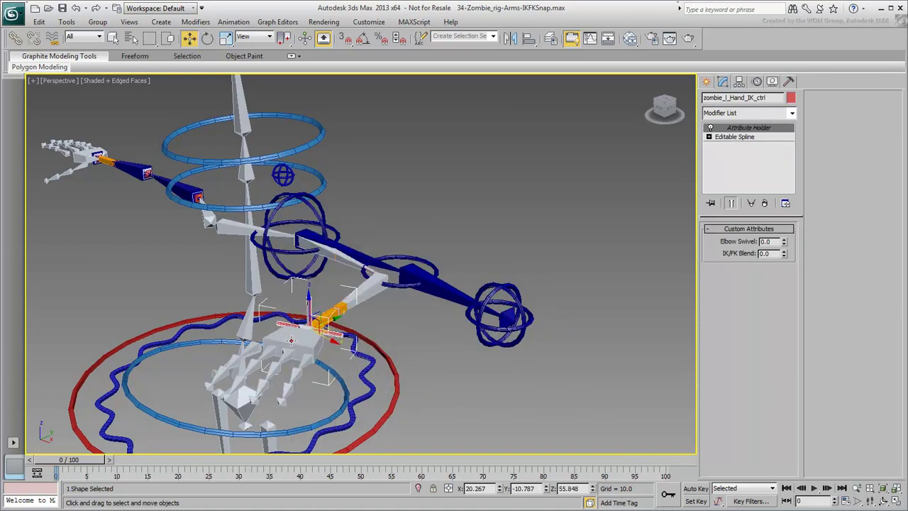
{"action": "left_click_drag", "start_coordinate": [308, 303], "coordinate": [312, 401]}
- Scrub the IK/FK Blend spinner toward FK to compare with the IK pose
{"action": "middle_click_drag", "start_coordinate": [312, 401], "coordinate": [413, 331]}
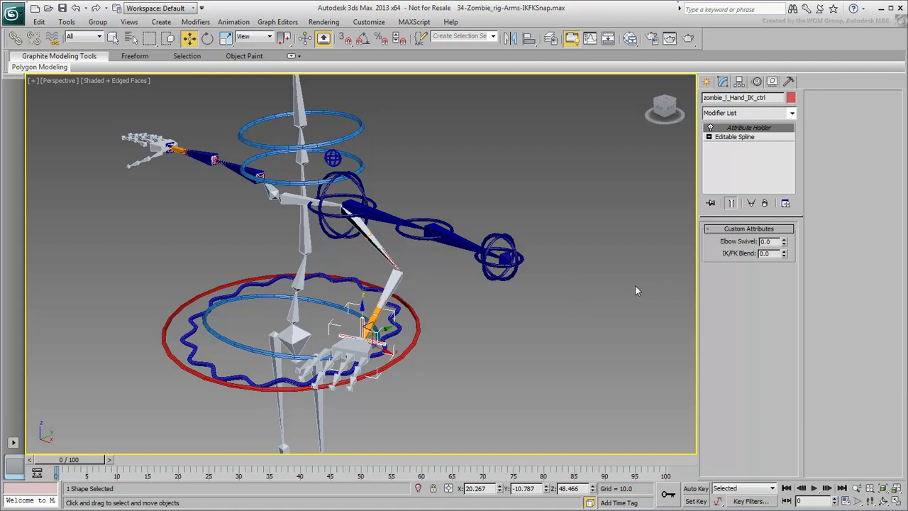
{"action": "left_click_drag", "start_coordinate": [783, 254], "coordinate": [699, 293]}
{"action": "mouse_move", "coordinate": [784, 255]}
{"action": "left_mouse_down"}
{"action": "mouse_move", "coordinate": [780, 249]}
{"action": "mouse_move", "coordinate": [757, 395]}
{"action": "mouse_move", "coordinate": [752, 257]}
{"action": "mouse_move", "coordinate": [748, 296]}
{"action": "mouse_move", "coordinate": [668, 99]}
{"action": "mouse_move", "coordinate": [532, 380]}
{"action": "left_mouse_up"}
- Apply Transform To Zero to the IK hand control, then reselect it
{"action": "right_click", "coordinate": [444, 357]}
{"action": "left_click", "coordinate": [441, 333]}
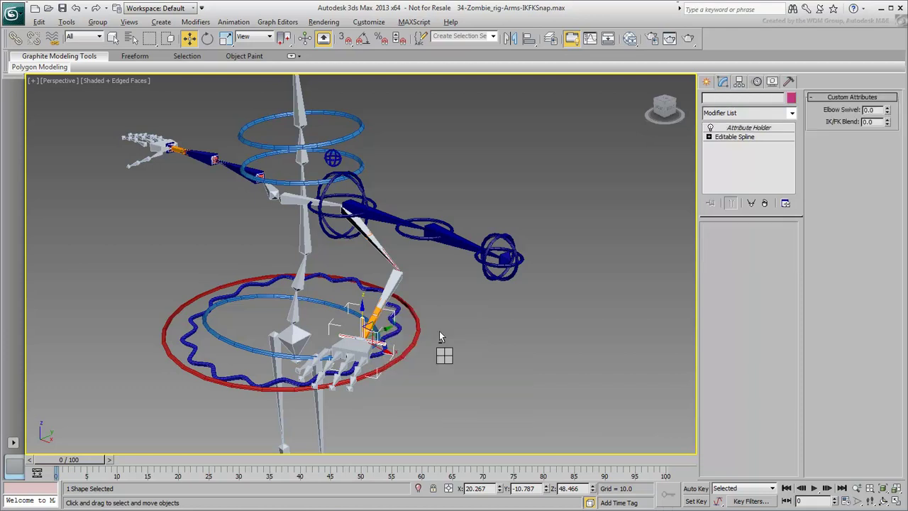
{"action": "left_click", "coordinate": [468, 335]}
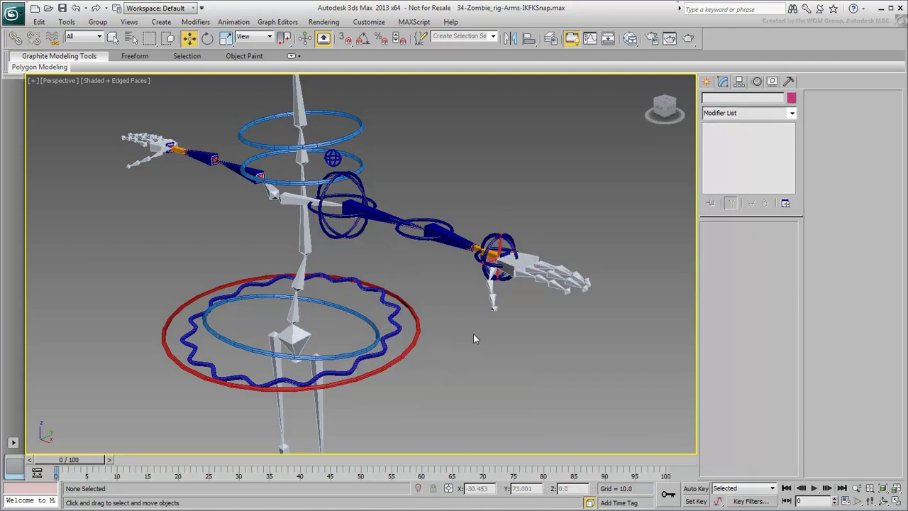
{"action": "left_click", "coordinate": [496, 249]}
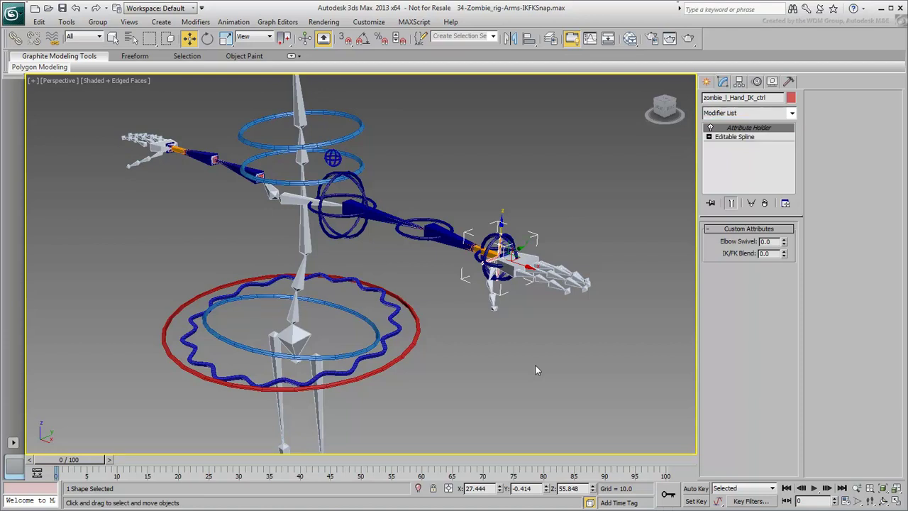
- Start MAXScript > Open Script and pick IK_FK_SNAP.ms in the _Assets folder
{"action": "left_click", "coordinate": [414, 22]}
{"action": "left_click", "coordinate": [426, 50]}
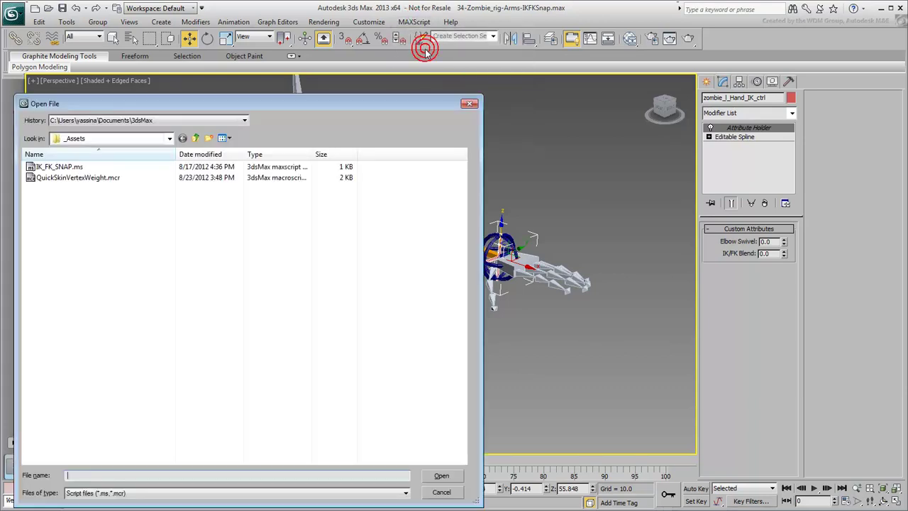
{"action": "left_click", "coordinate": [71, 166]}
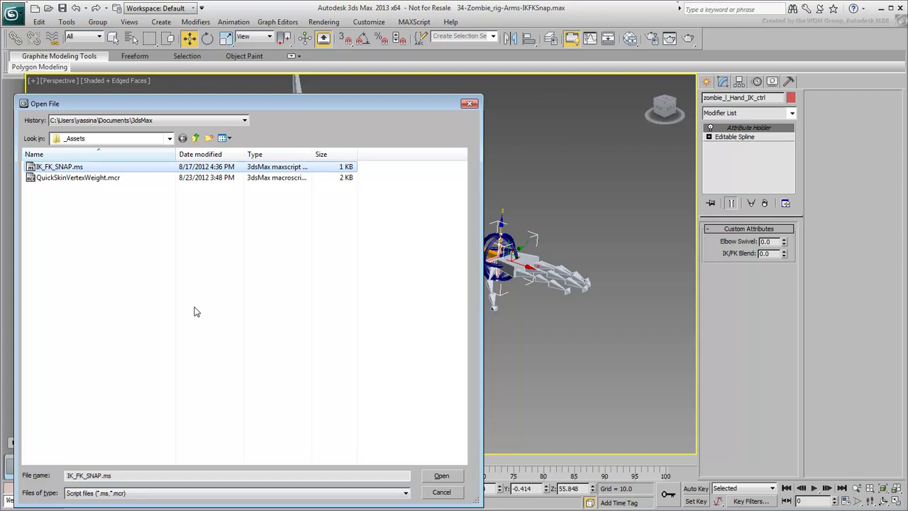
- Load IK_FK_SNAP.ms into the MAXScript Editor
{"action": "left_click", "coordinate": [442, 476]}
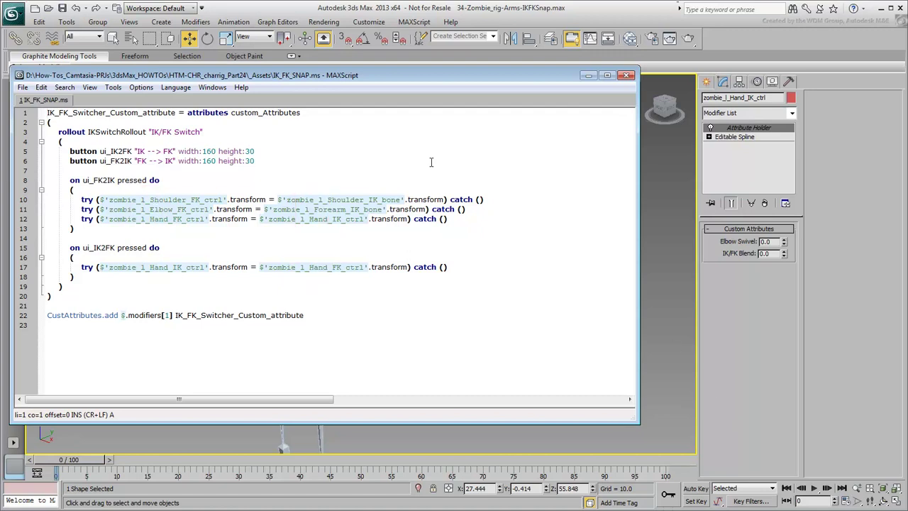
- Run Tools > Evaluate All on the IK_FK_SNAP.ms script
{"action": "left_click", "coordinate": [114, 88]}
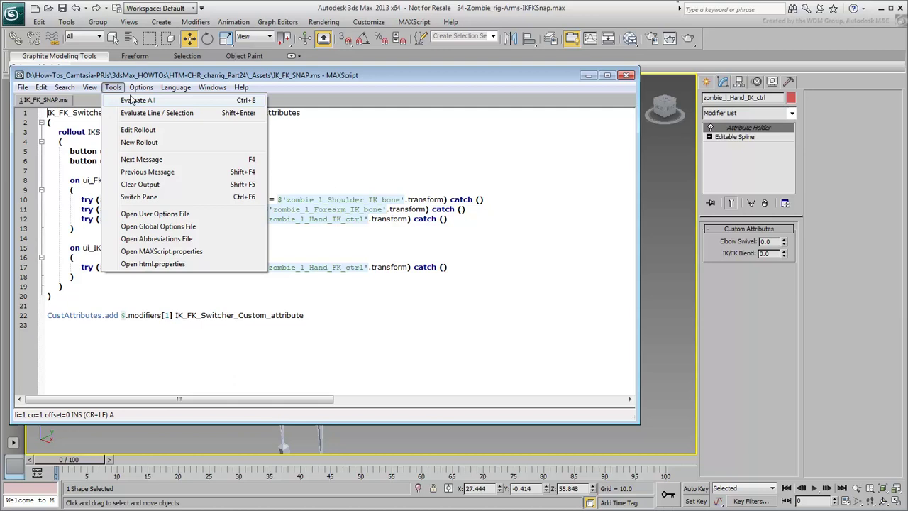
{"action": "left_click", "coordinate": [142, 101]}
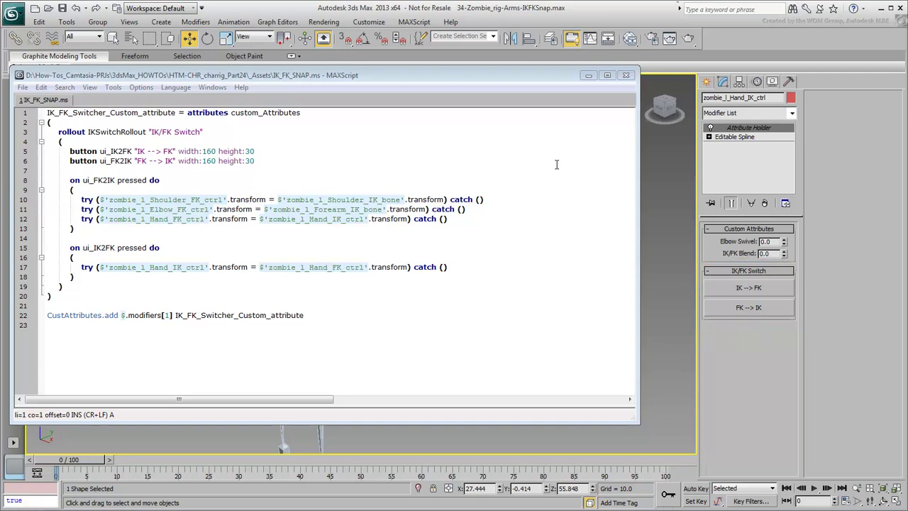
- Close the editor, move the IK hand left and down to the base ring, and scrub IK/FK Blend
{"action": "left_click", "coordinate": [625, 75]}
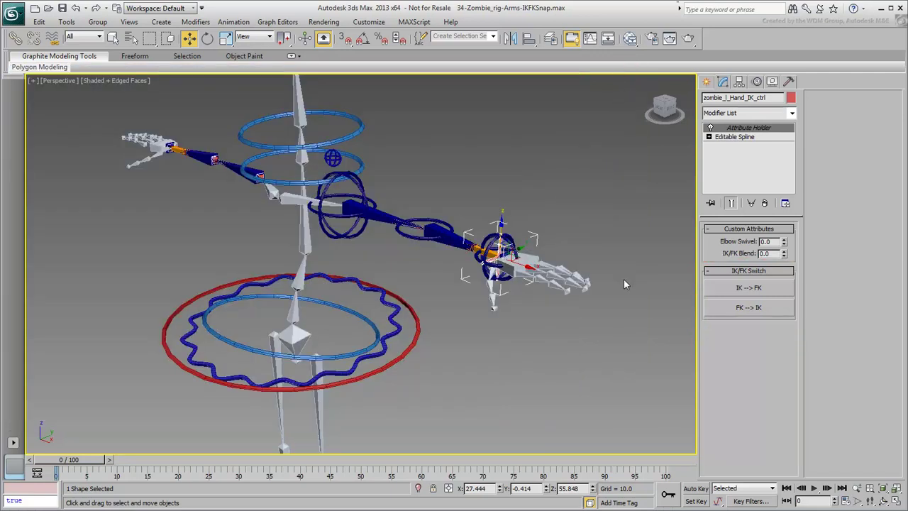
{"action": "left_click_drag", "start_coordinate": [500, 244], "coordinate": [337, 254]}
{"action": "right_click", "coordinate": [357, 256]}
{"action": "left_click", "coordinate": [363, 267]}
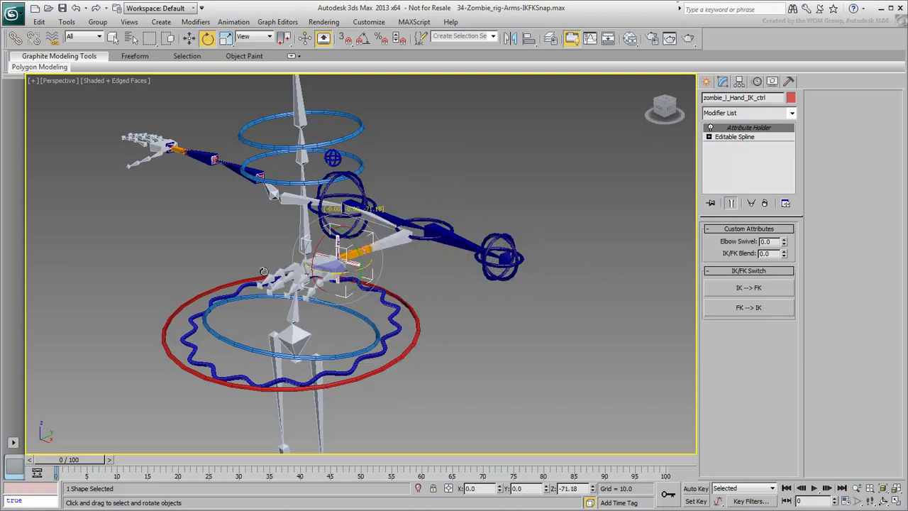
{"action": "left_click_drag", "start_coordinate": [336, 229], "coordinate": [338, 318]}
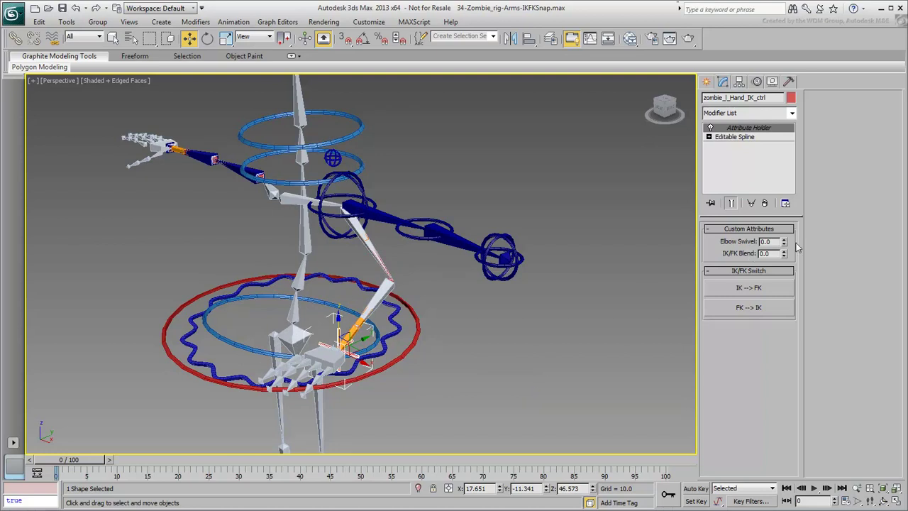
{"action": "mouse_move", "coordinate": [783, 255]}
{"action": "left_mouse_down"}
{"action": "mouse_move", "coordinate": [783, 205]}
{"action": "mouse_move", "coordinate": [783, 255]}
{"action": "left_mouse_up"}
- Snap the FK arm to the IK pose with FK --> IK, then rotate the shoulder control in Local coordinates
{"action": "left_click", "coordinate": [737, 310]}
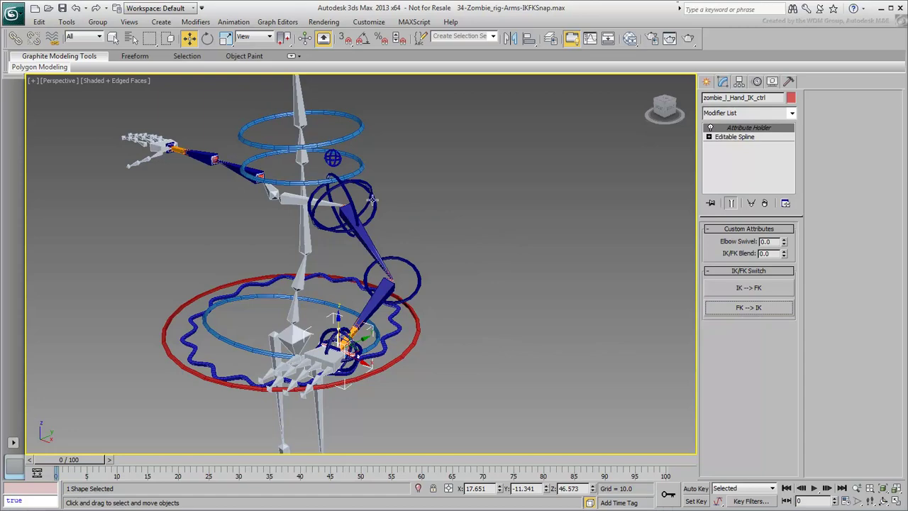
{"action": "left_click", "coordinate": [372, 200]}
{"action": "scroll", "coordinate": [395, 354], "scroll_direction": "up", "scroll_amount": 2}
{"action": "right_click", "coordinate": [458, 305]}
{"action": "left_click", "coordinate": [471, 323]}
{"action": "middle_click_drag", "start_coordinate": [453, 312], "coordinate": [440, 269], "text": "alt"}
{"action": "left_click", "coordinate": [255, 36]}
{"action": "left_click", "coordinate": [250, 76]}
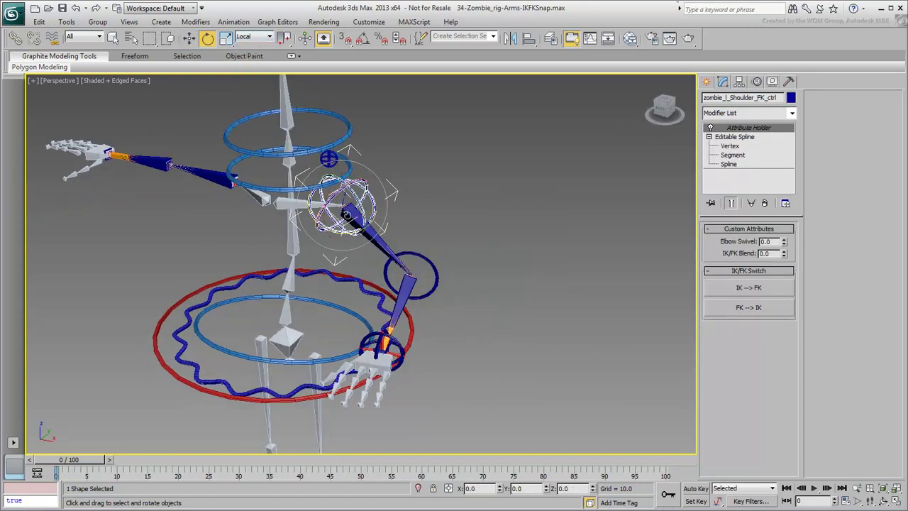
- Set IK/FK Blend to 100 and rotate the shoulder and elbow FK controls into a new pose
{"action": "left_click_drag", "start_coordinate": [784, 254], "coordinate": [783, 248]}
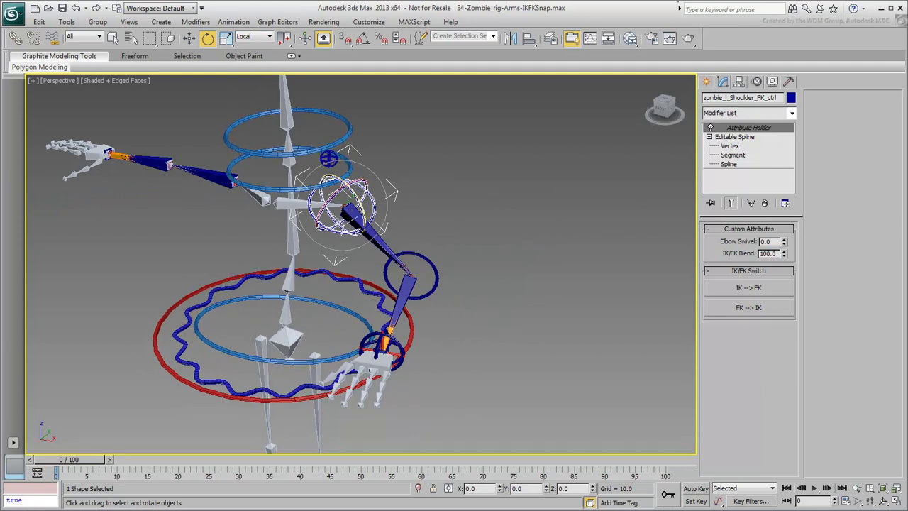
{"action": "left_click_drag", "start_coordinate": [373, 227], "coordinate": [383, 213]}
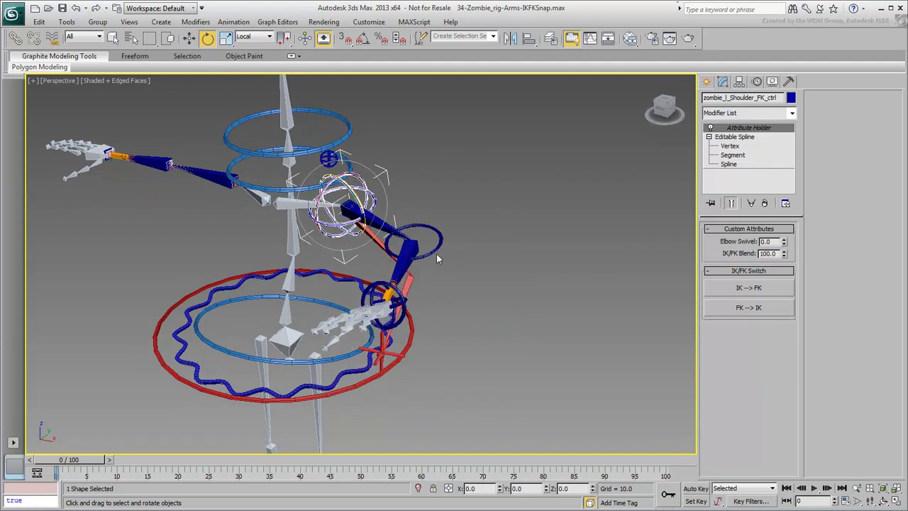
{"action": "left_click", "coordinate": [425, 245]}
{"action": "left_click_drag", "start_coordinate": [432, 251], "coordinate": [454, 249]}
{"action": "left_click_drag", "start_coordinate": [348, 222], "coordinate": [369, 199]}
{"action": "middle_click_drag", "start_coordinate": [369, 198], "coordinate": [382, 213], "text": "alt"}
{"action": "left_click", "coordinate": [502, 174]}
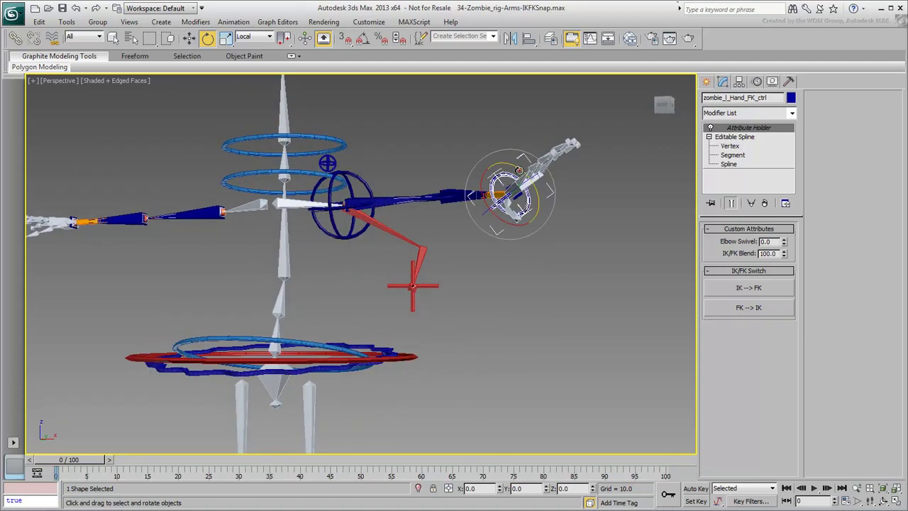
{"action": "middle_click_drag", "start_coordinate": [454, 283], "coordinate": [436, 347], "text": "alt"}
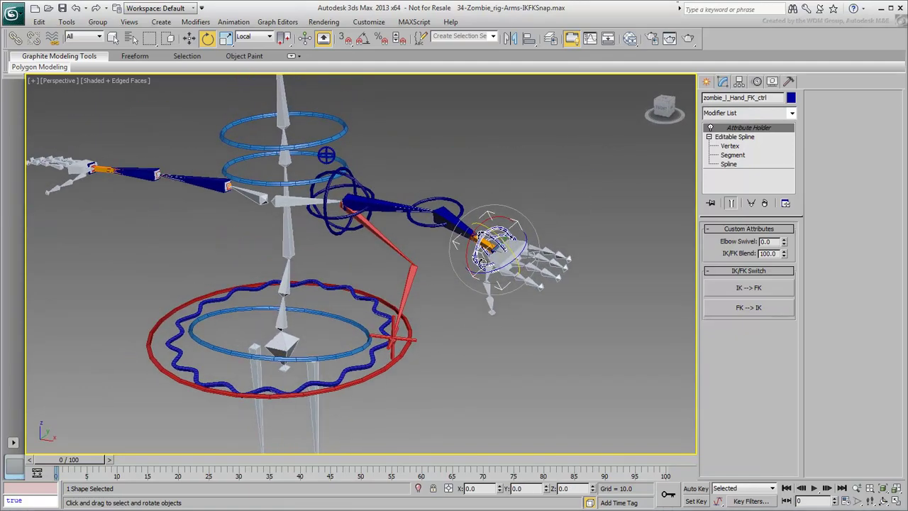
- Tilt the FK hand down, snap the IK arm with IK --> FK, and set Elbow Swivel to 1.7
{"action": "left_click_drag", "start_coordinate": [489, 256], "coordinate": [432, 387]}
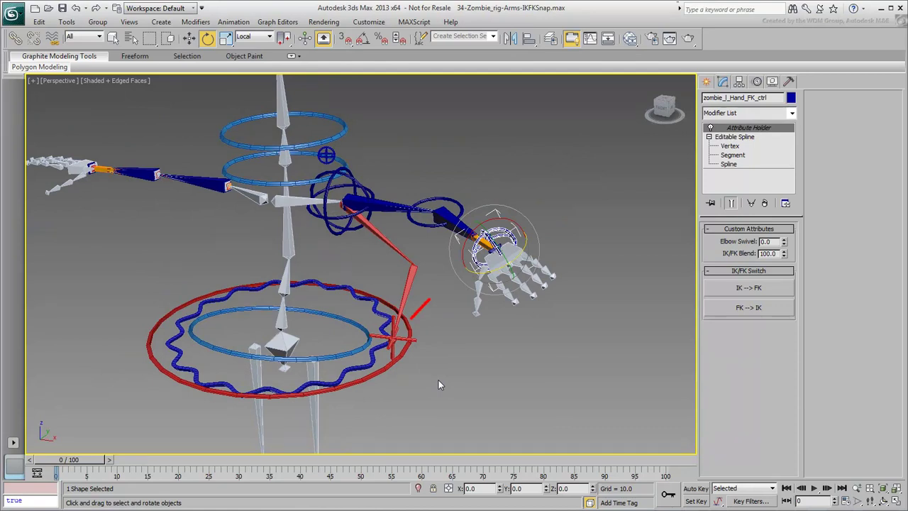
{"action": "left_click", "coordinate": [743, 289]}
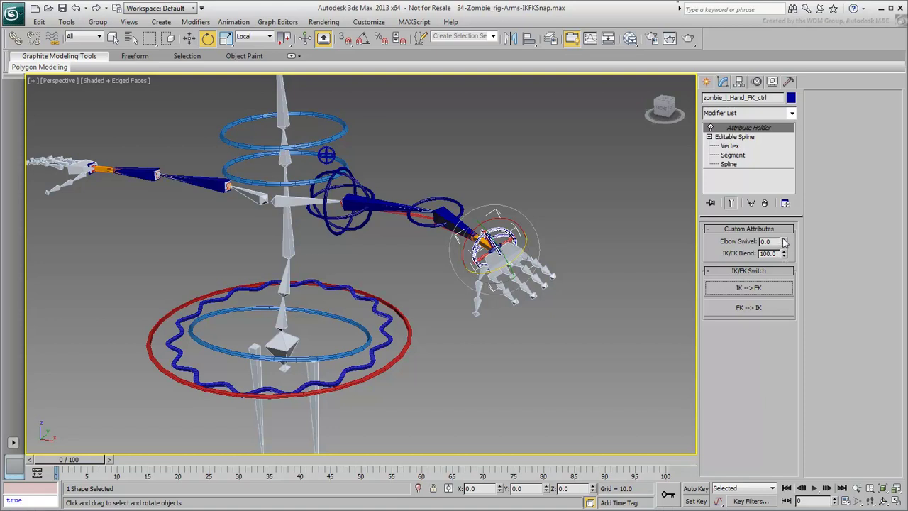
{"action": "mouse_move", "coordinate": [784, 242]}
{"action": "left_mouse_down"}
{"action": "mouse_move", "coordinate": [783, 220]}
{"action": "mouse_move", "coordinate": [785, 230]}
{"action": "left_mouse_up"}
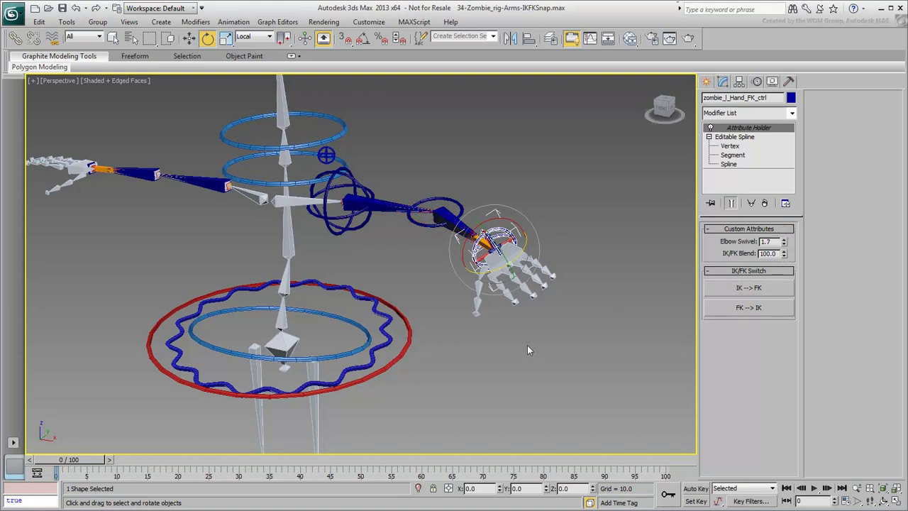
- Zero the four arm FK controls, reset Elbow Swivel to 0.0, and deselect
{"action": "left_click", "coordinate": [447, 202], "text": "ctrl"}
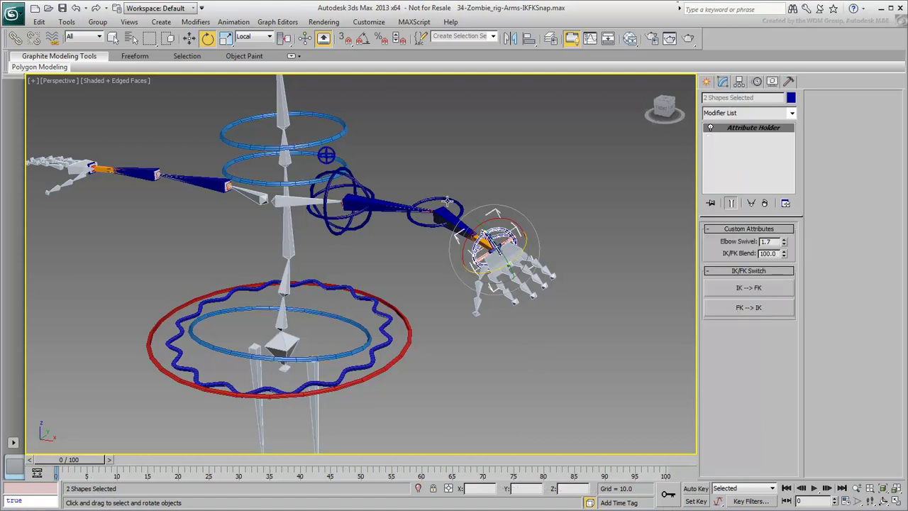
{"action": "left_click", "coordinate": [354, 185], "text": "ctrl"}
{"action": "left_click", "coordinate": [340, 203], "text": "ctrl"}
{"action": "right_click", "coordinate": [376, 264]}
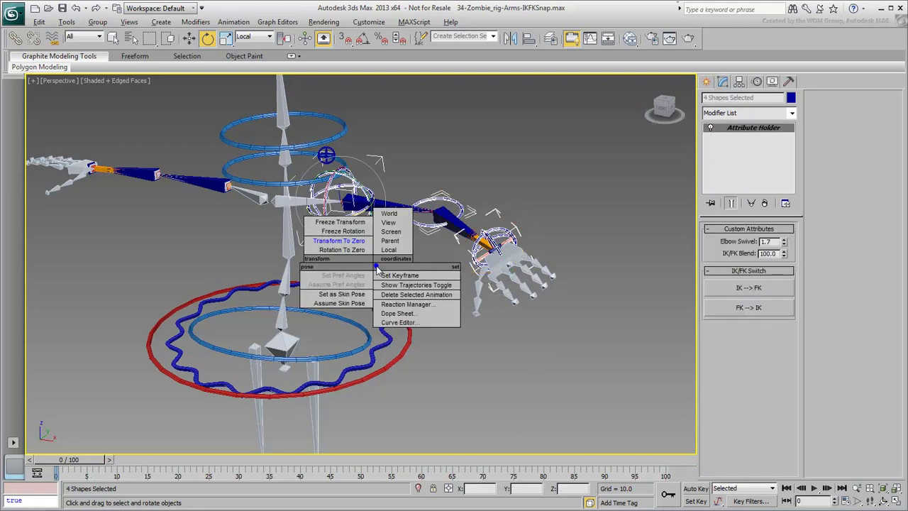
{"action": "left_click", "coordinate": [339, 240]}
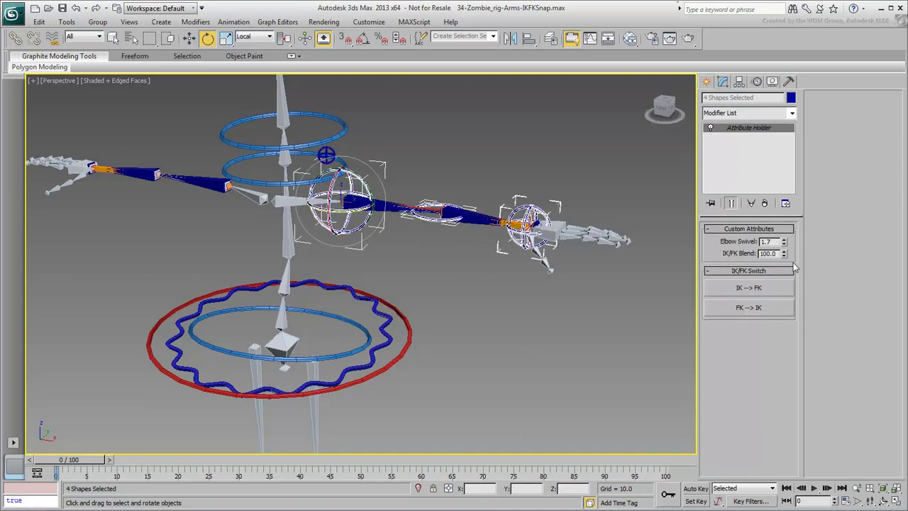
{"action": "right_click", "coordinate": [783, 241]}
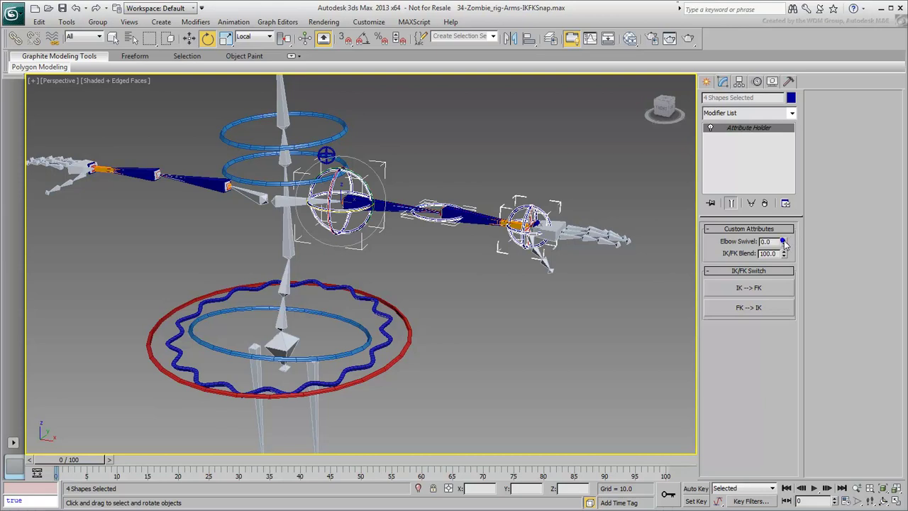
{"action": "left_click", "coordinate": [458, 304]}
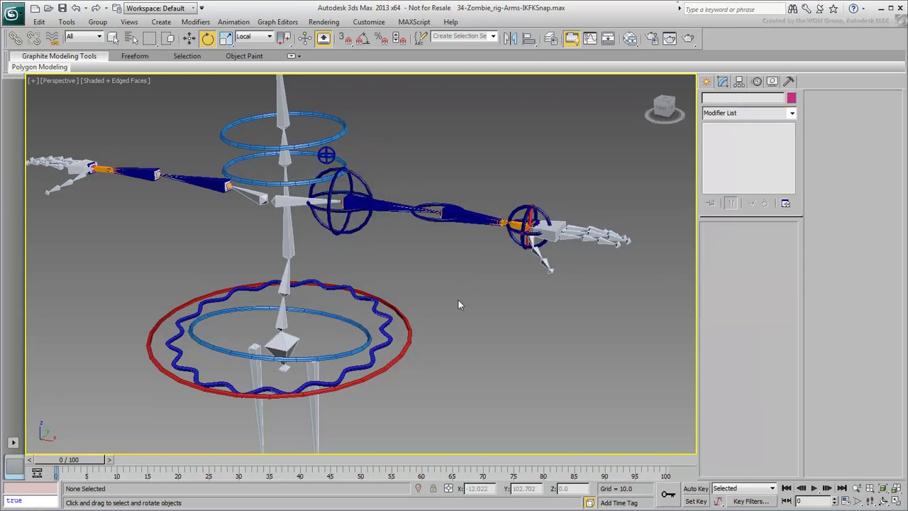